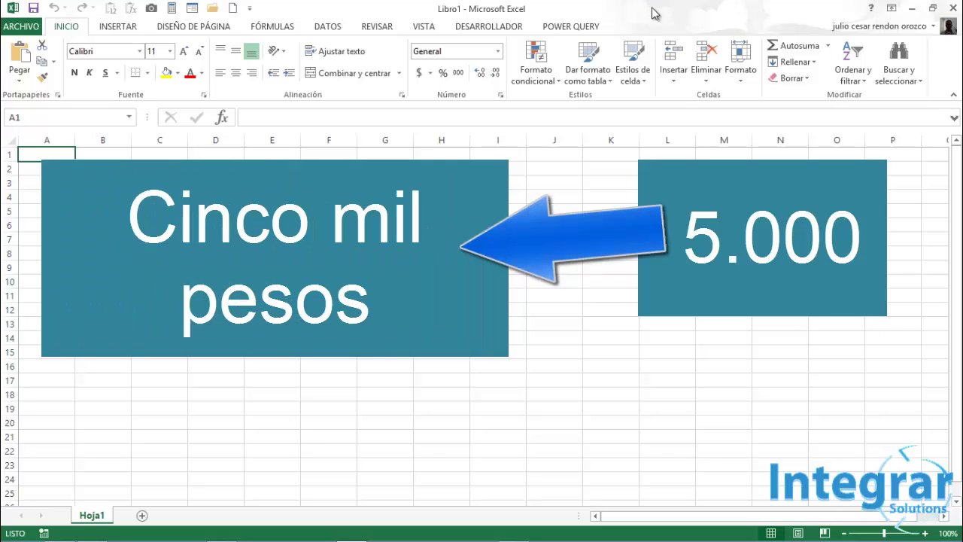
# Step: Copy all of the PasarNumATexto code in Notepad, then return to cell A1 of Libro1
pyautogui.hotkey('alt', 'Tab')
pyautogui.hotkey('alt', 'Tab')
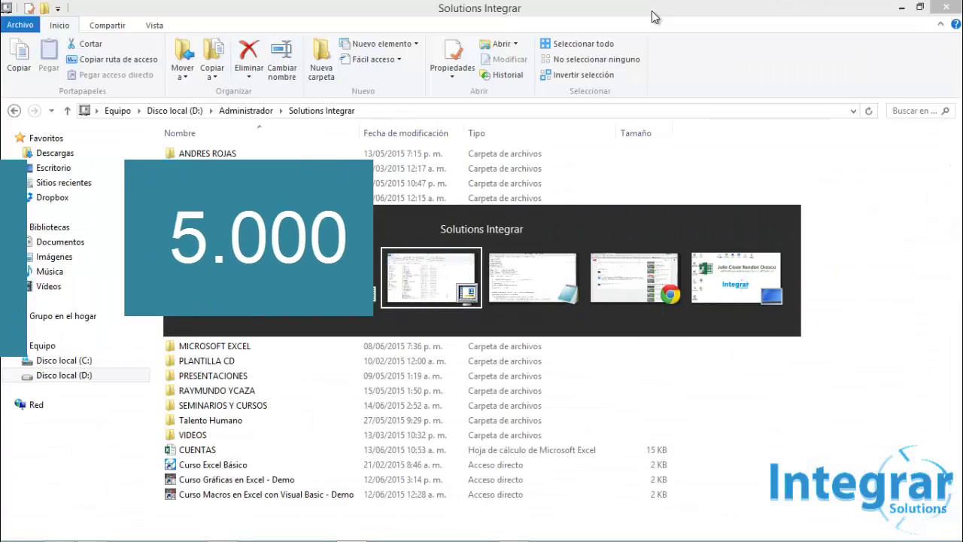
pyautogui.hotkey('alt', 'Tab')
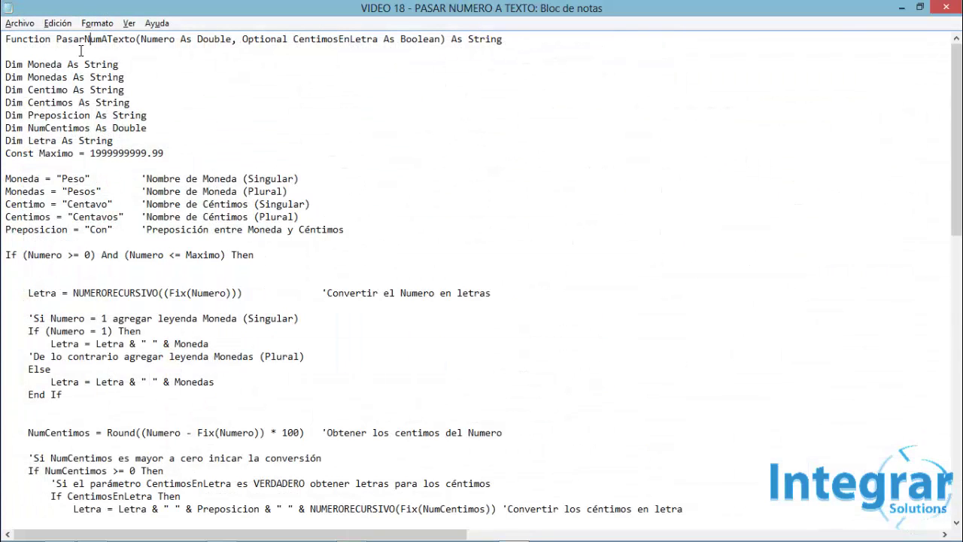
pyautogui.click(84, 38)
pyautogui.hotkey('ctrl', 'a')
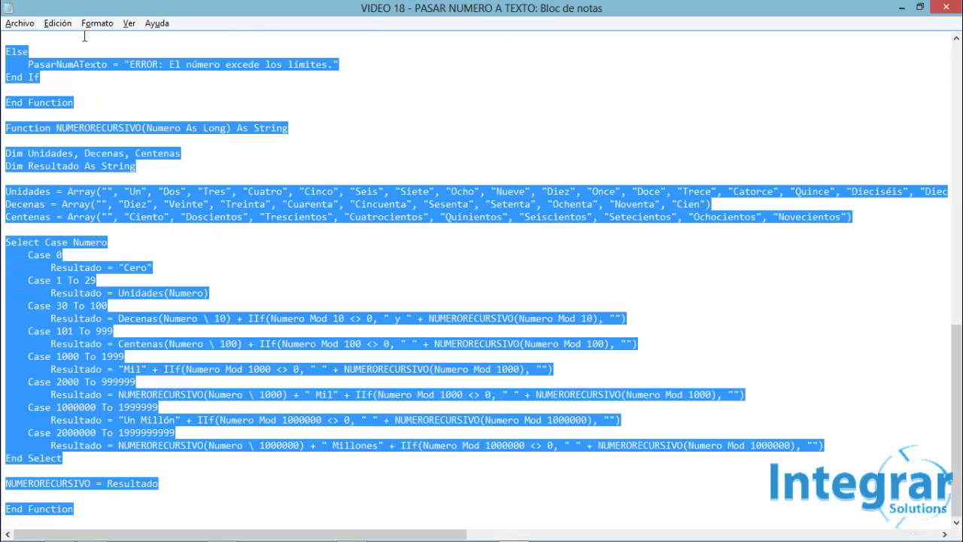
pyautogui.click(901, 7)
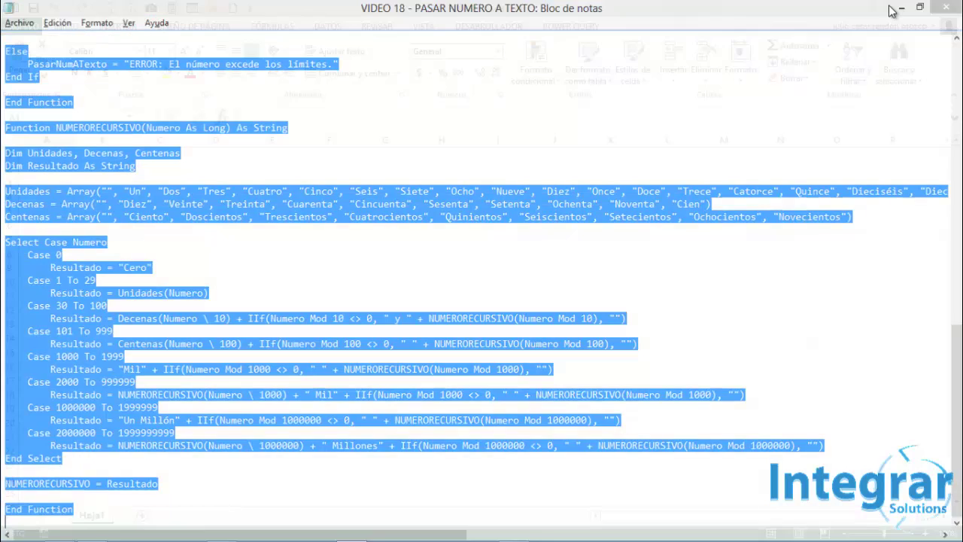
pyautogui.click(47, 155)
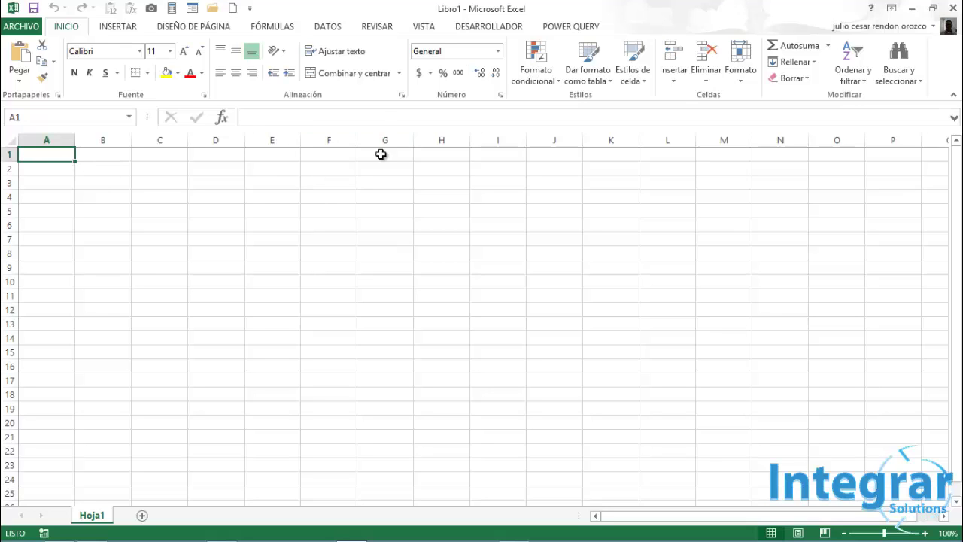
# Step: Unhide the hidden PERSONAL workbook from the Vista tab's Mostrar list
pyautogui.click(430, 29)
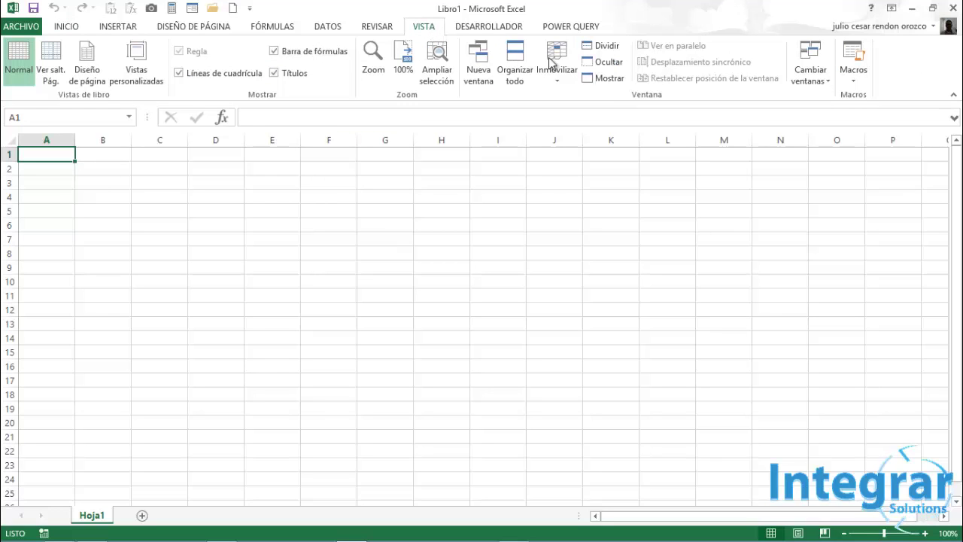
pyautogui.click(605, 78)
pyautogui.moveTo(312, 281); pyautogui.dragTo(434, 169)
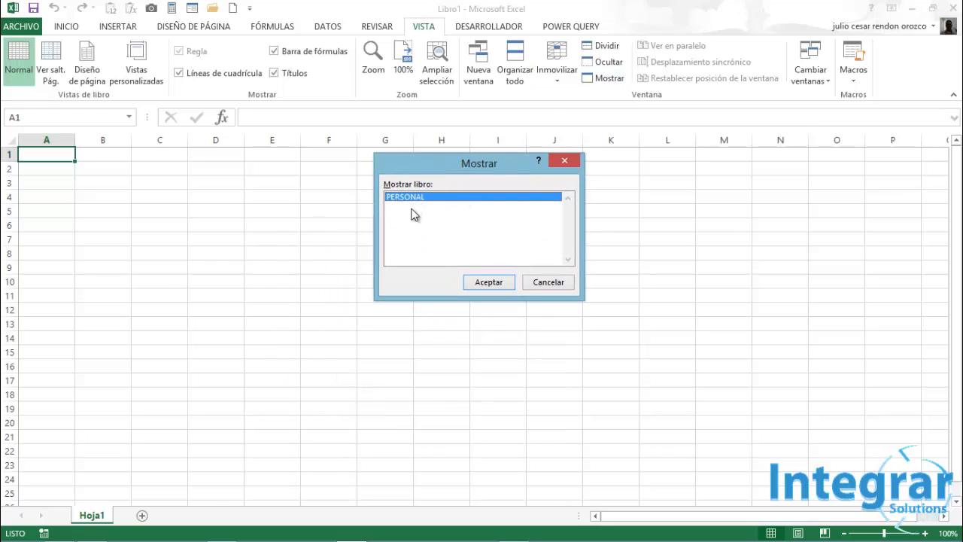
pyautogui.click(490, 283)
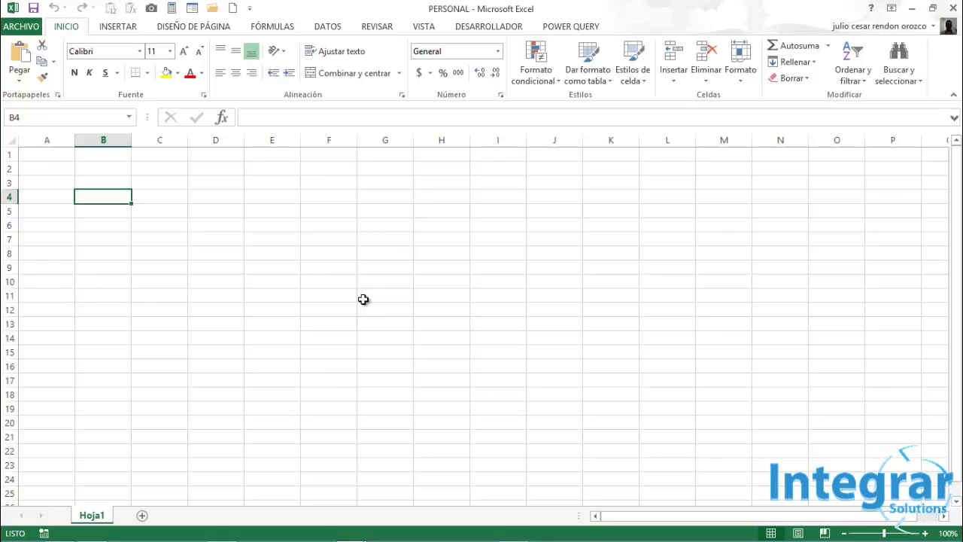
# Step: Open the VBA editor with Alt+F11 and show PERSONAL.XLSB's Módulo1 with the MesesH and MesesV macros
pyautogui.hotkey('alt', 'F11')
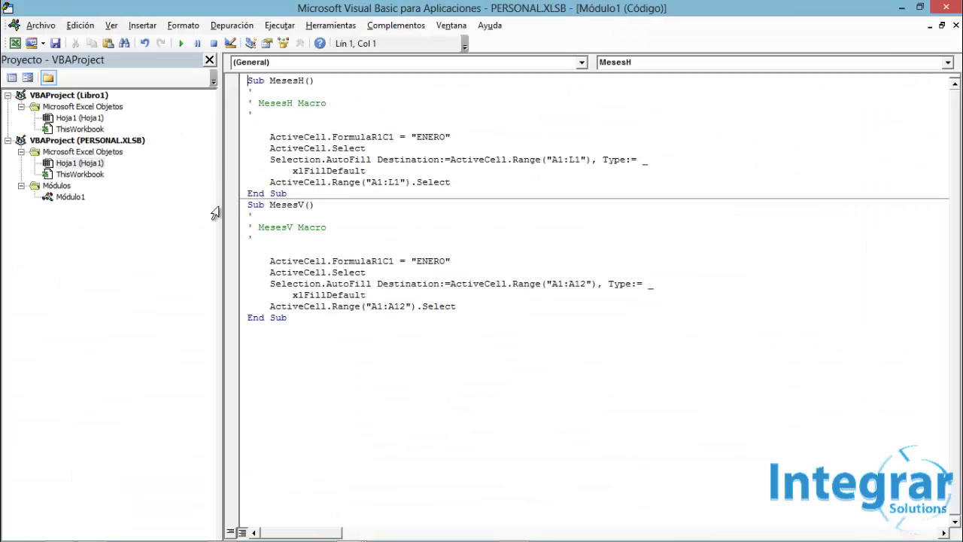
pyautogui.click(75, 197)
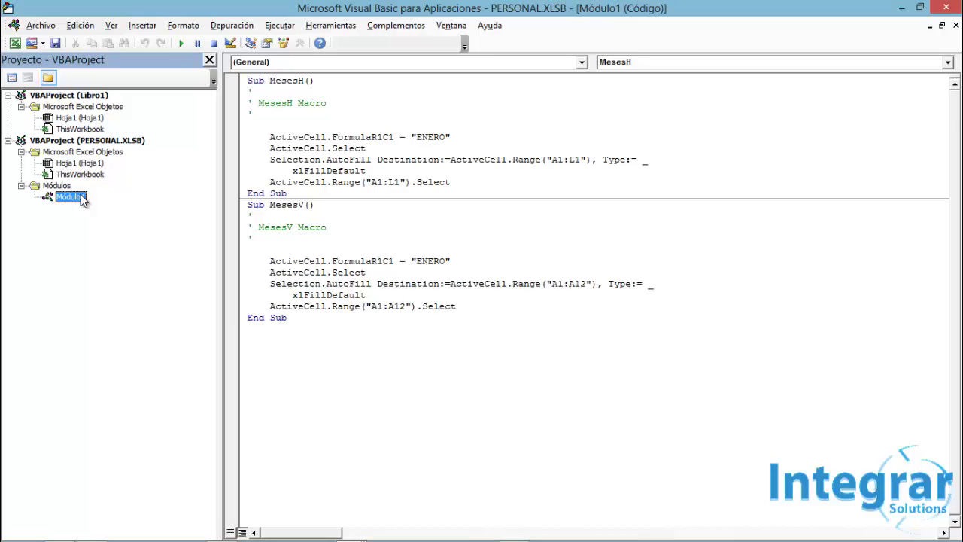
# Step: Insert a new Módulo2 into PERSONAL.XLSB and paste the PasarNumATexto function code into it
pyautogui.click(138, 26)
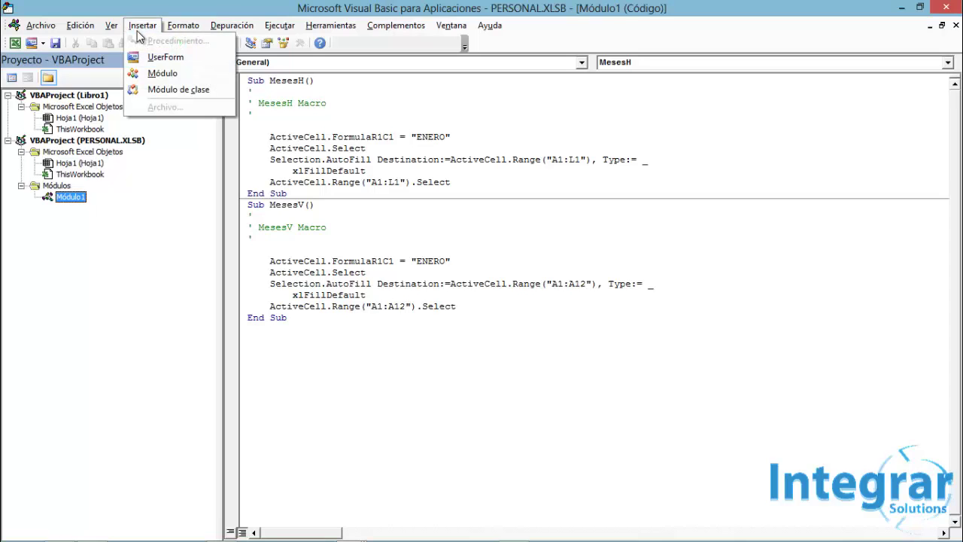
pyautogui.click(163, 73)
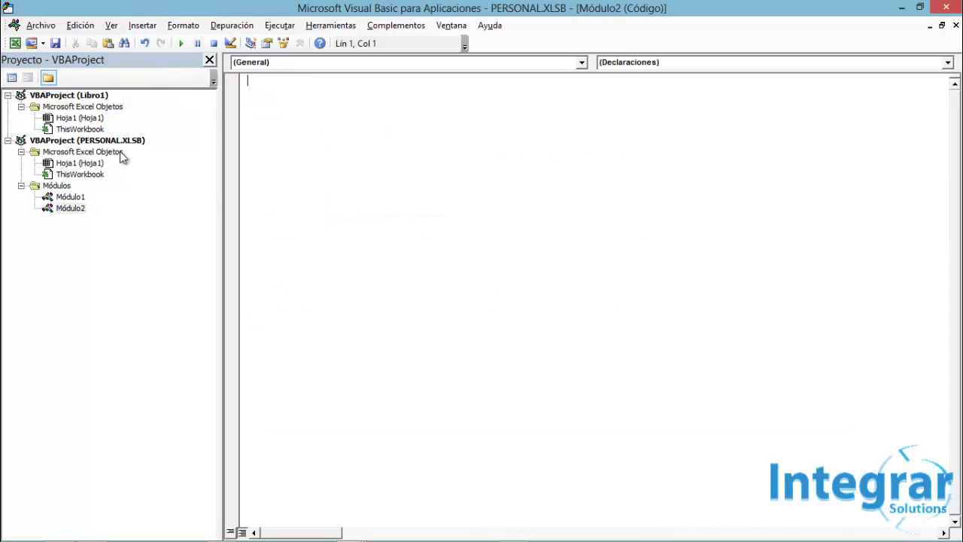
pyautogui.click(344, 199)
pyautogui.hotkey('ctrl', 'v')
pyautogui.scroll(7, 346, 199)
pyautogui.scroll(10, 346, 200)
pyautogui.scroll(2, 346, 199)
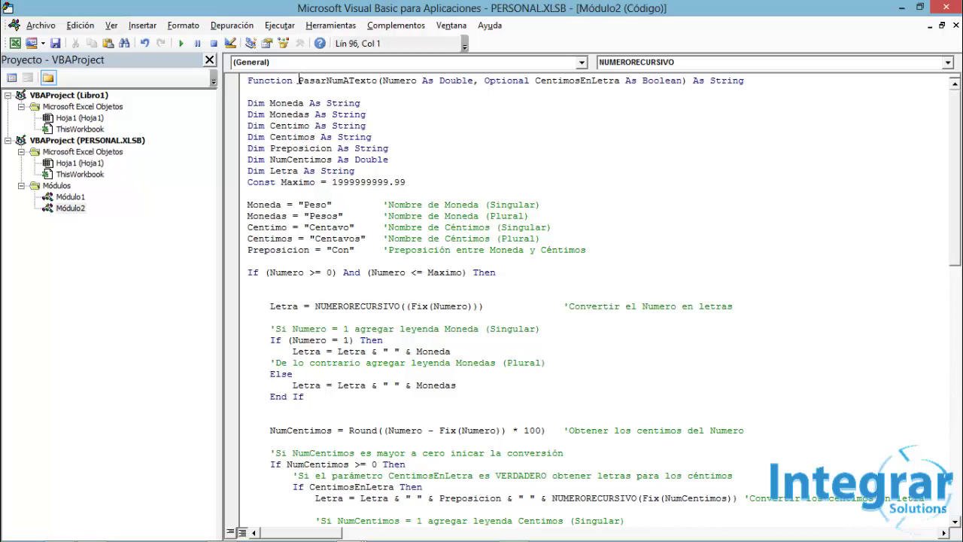
# Step: Highlight the PasarNumATexto function name in the pasted code to point it out
pyautogui.moveTo(298, 80); pyautogui.dragTo(377, 81)
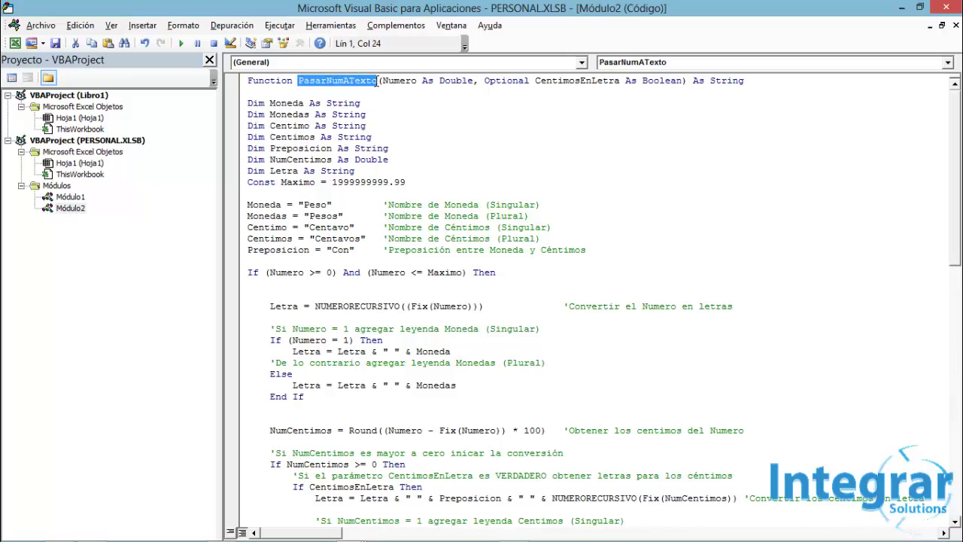
pyautogui.click(299, 81)
pyautogui.moveTo(299, 81); pyautogui.dragTo(377, 80)
pyautogui.click(323, 80)
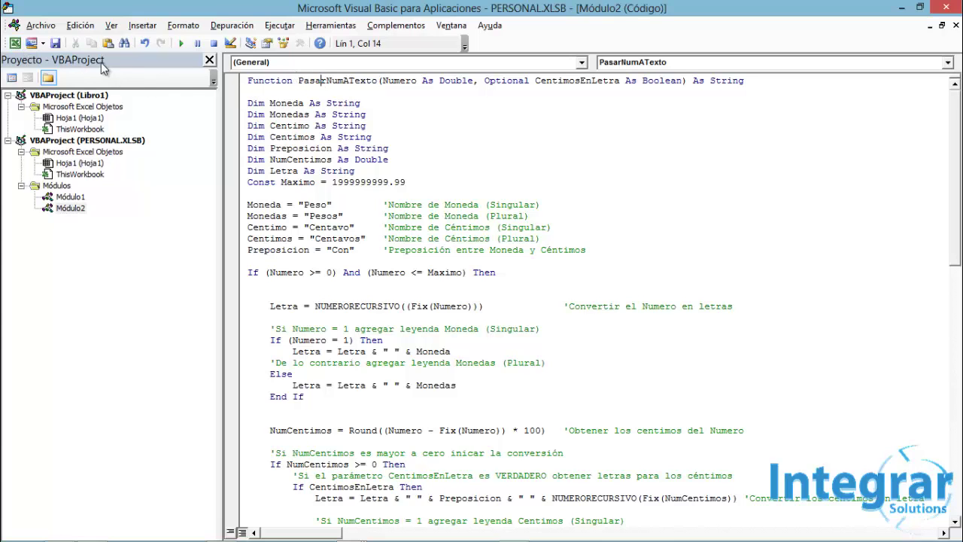
# Step: Enter 1500000 in B4 of the PERSONAL workbook and apply Contabilidad format, showing $1.500.000,00
pyautogui.click(15, 44)
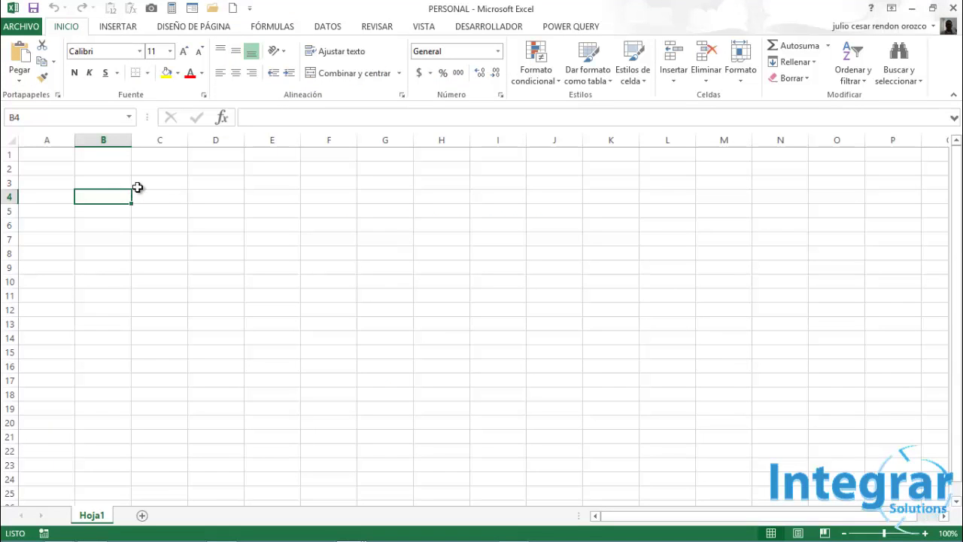
pyautogui.write('1')
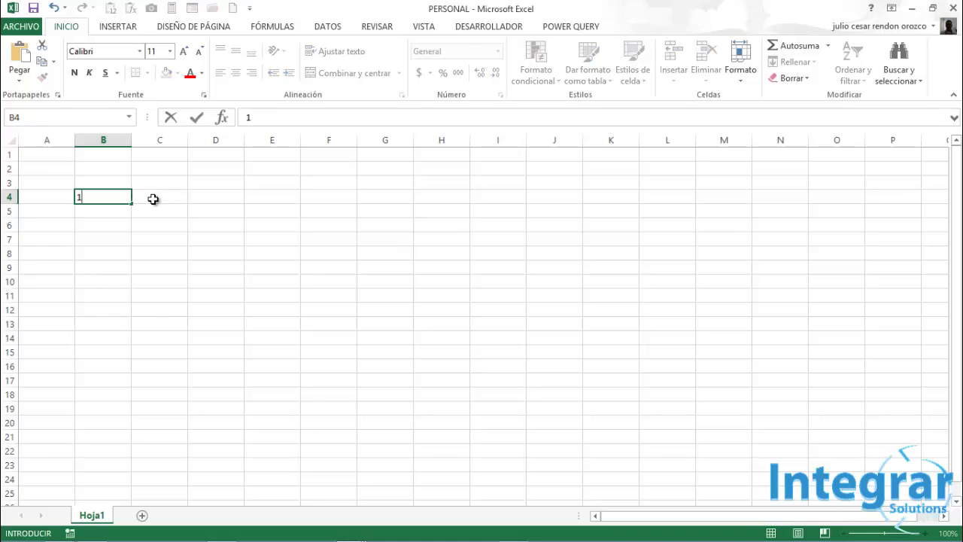
pyautogui.write('500000')
pyautogui.press('Return')
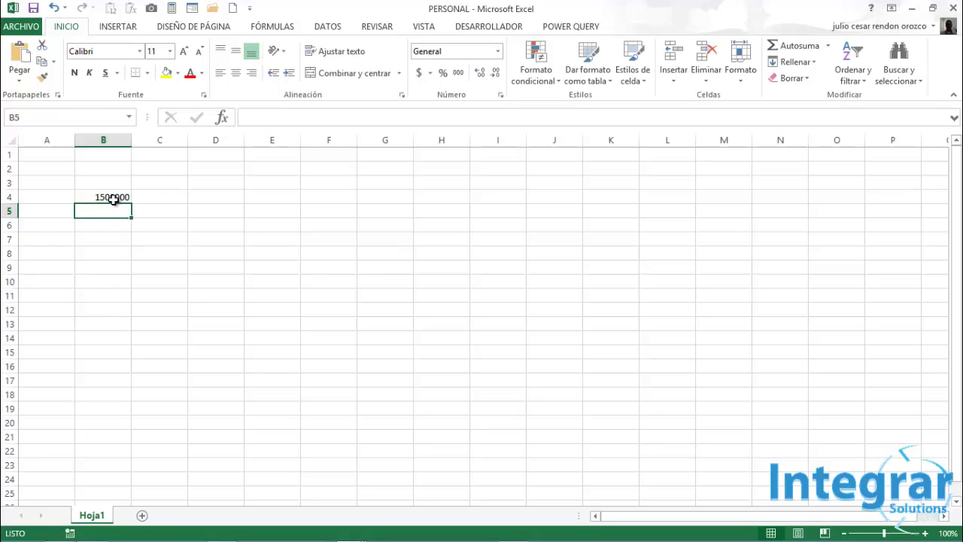
pyautogui.click(113, 197)
pyautogui.click(419, 72)
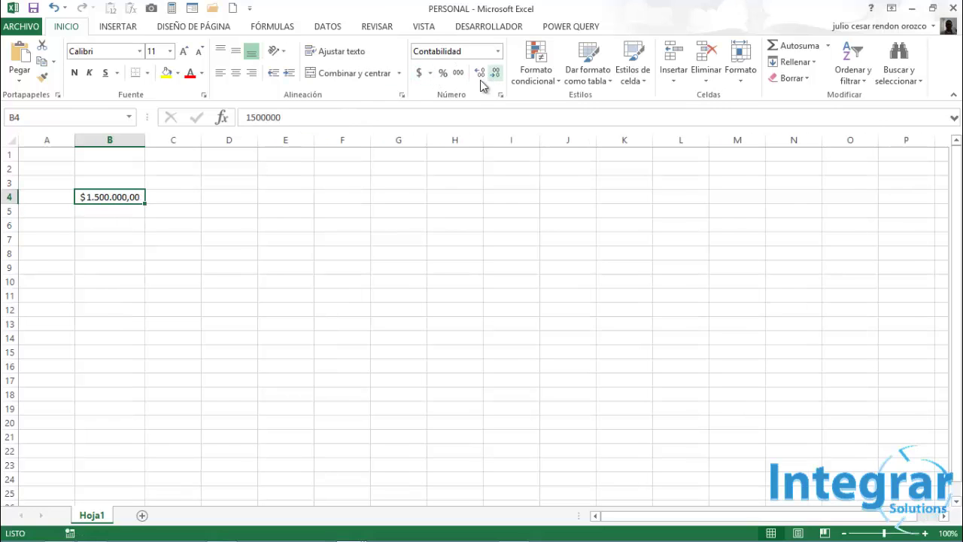
pyautogui.click(112, 212)
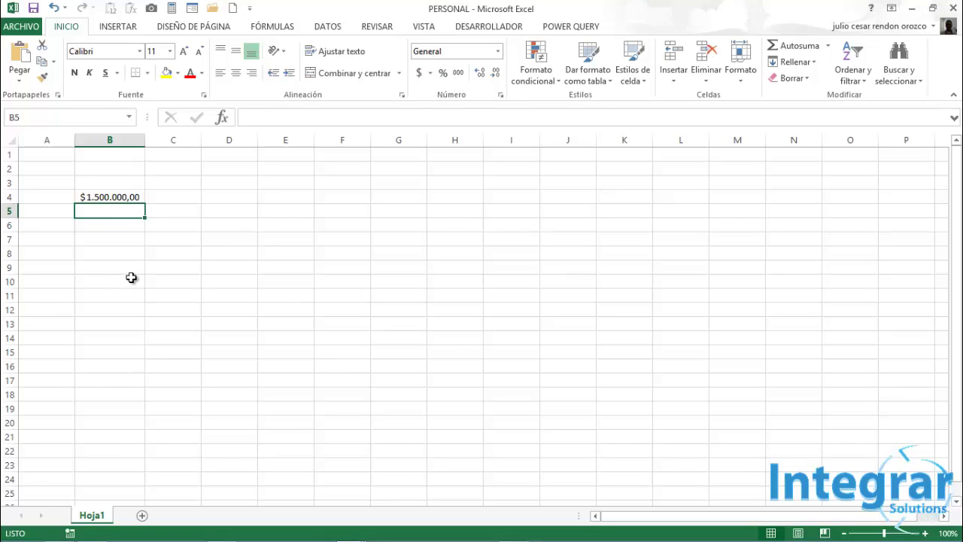
# Step: Insert the user-defined function PasarNumATexto in B5 with B4 as Numero
pyautogui.click(221, 119)
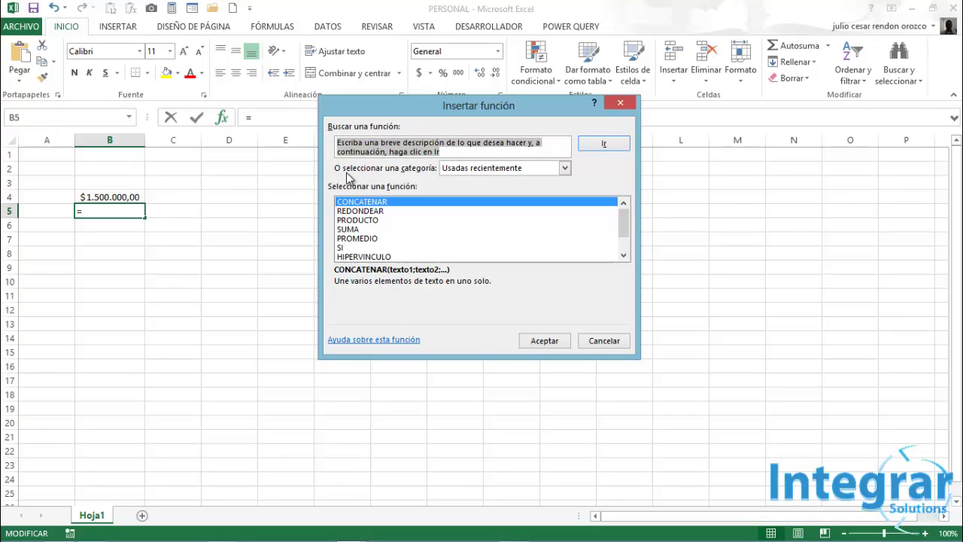
pyautogui.click(564, 167)
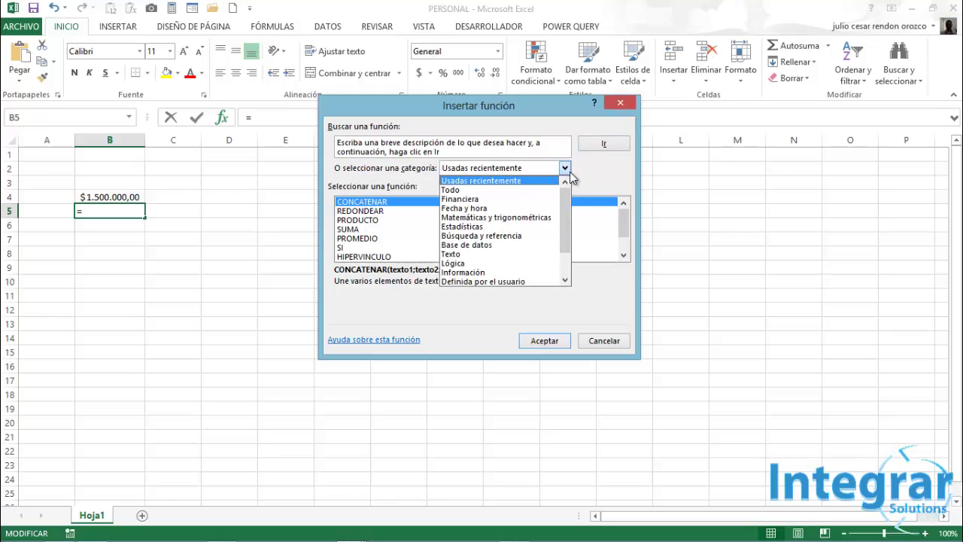
pyautogui.moveTo(569, 209); pyautogui.dragTo(564, 243)
pyautogui.click(516, 250)
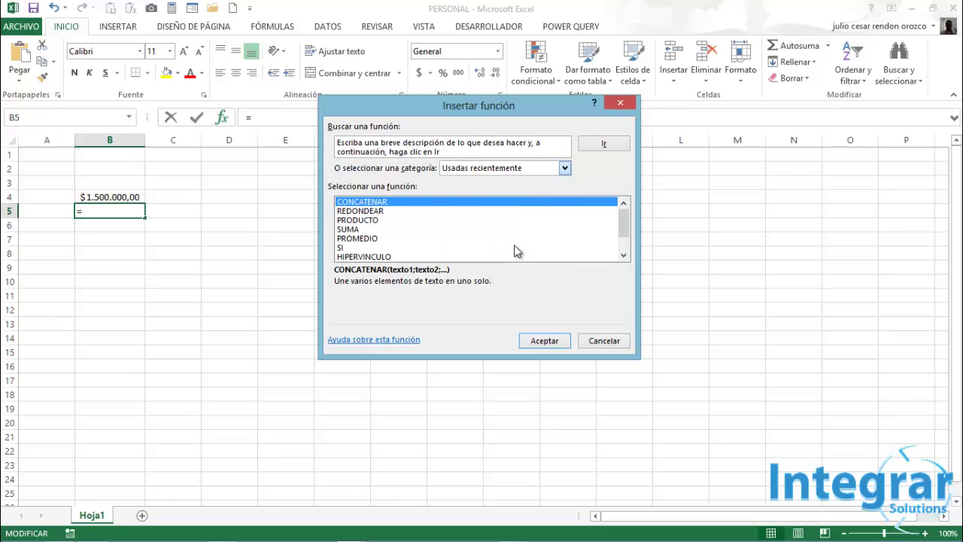
pyautogui.click(365, 213)
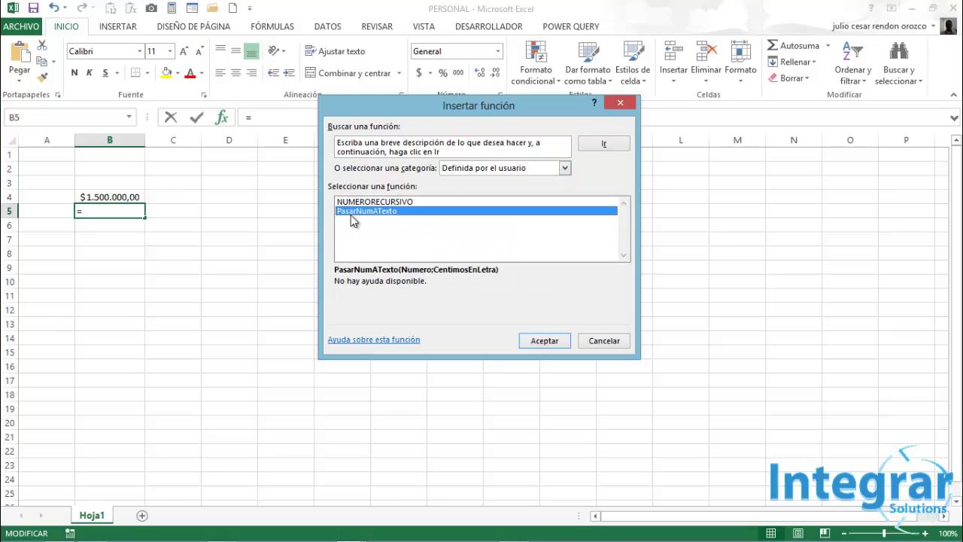
pyautogui.click(541, 340)
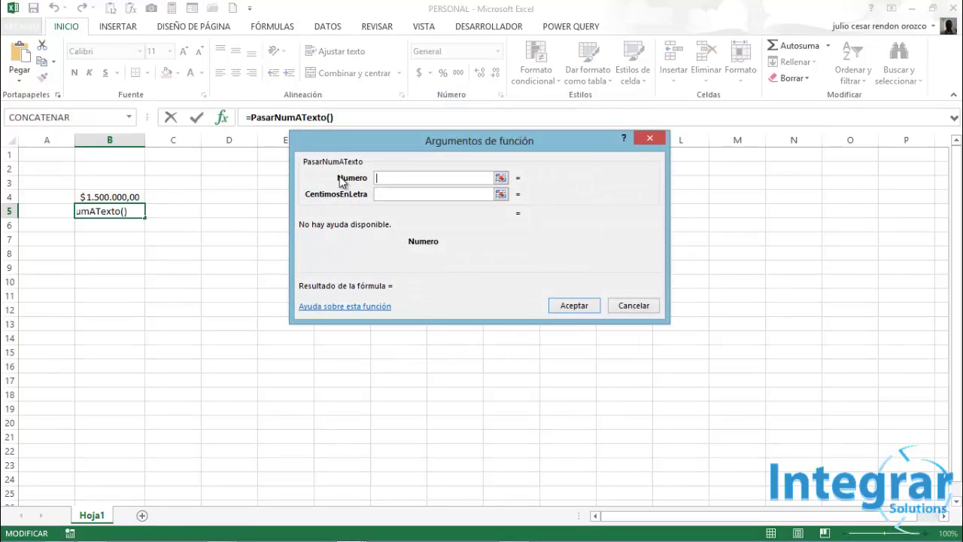
pyautogui.click(117, 198)
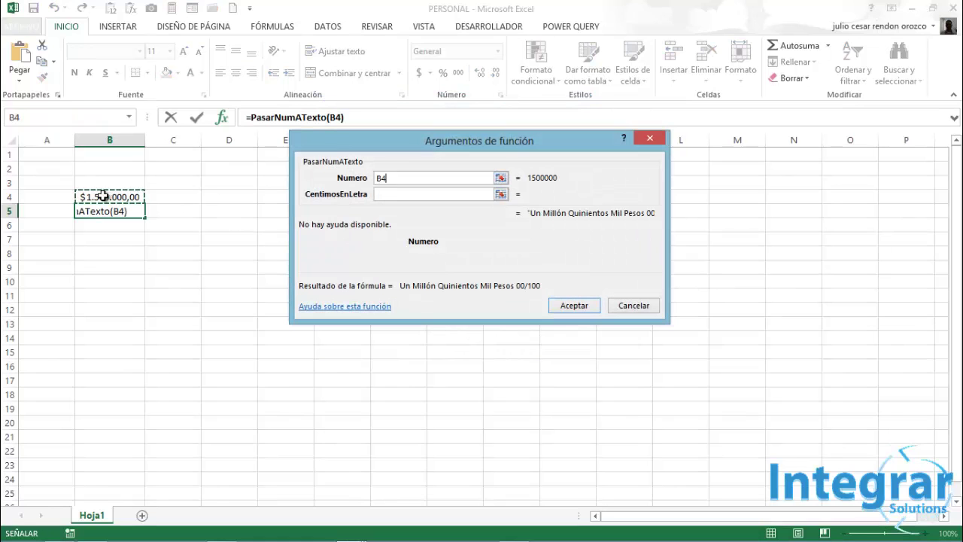
pyautogui.click(586, 305)
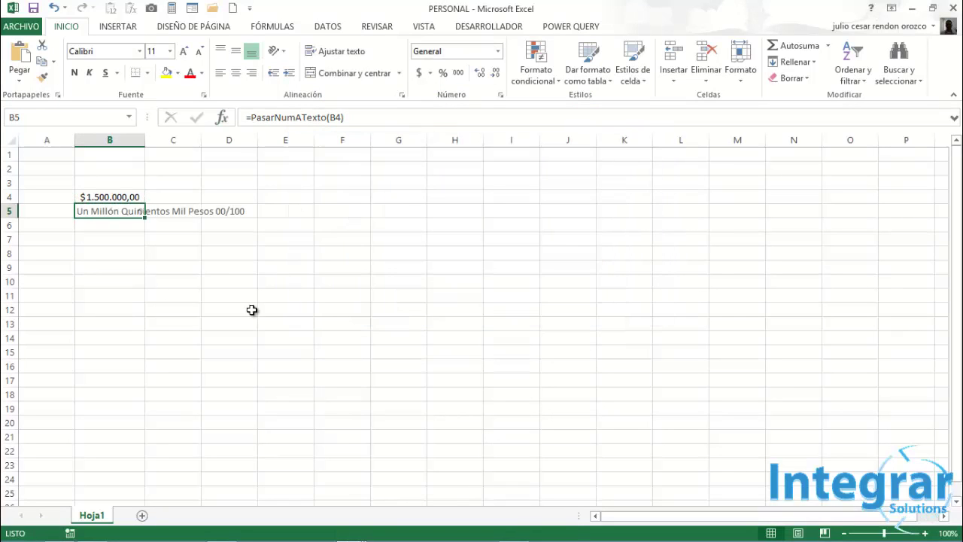
# Step: Autofit column B to the spelled-out amount and reopen B5's =PasarNumATexto(B4) formula for editing
pyautogui.doubleClick(145, 140)
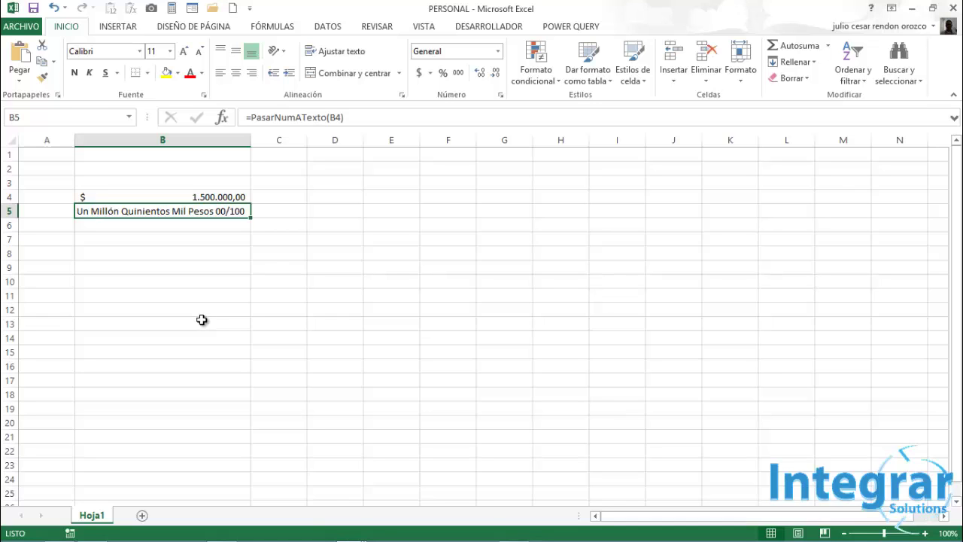
pyautogui.click(340, 117)
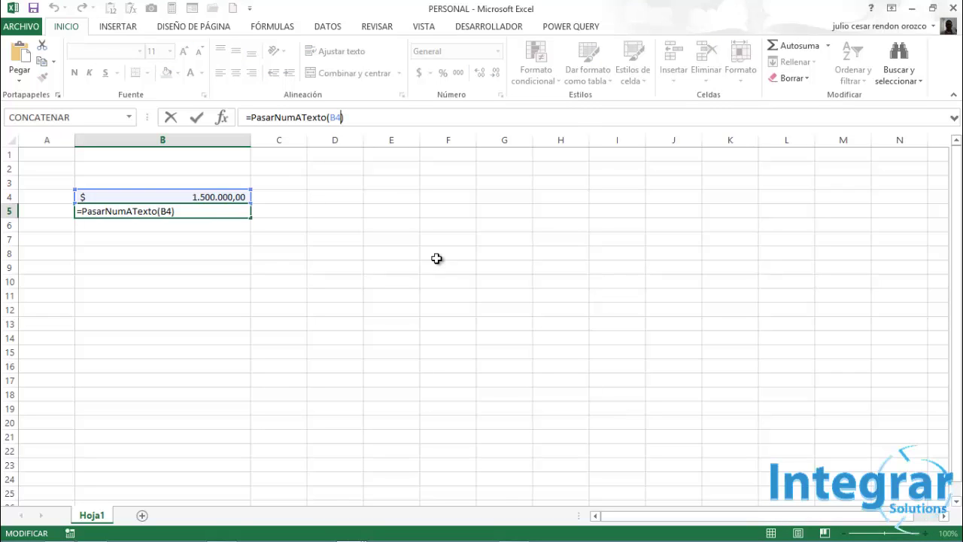
# Step: Add ;VERDADERO as B5's second argument so it spells the cents, then autofit column B
pyautogui.write(';ver')
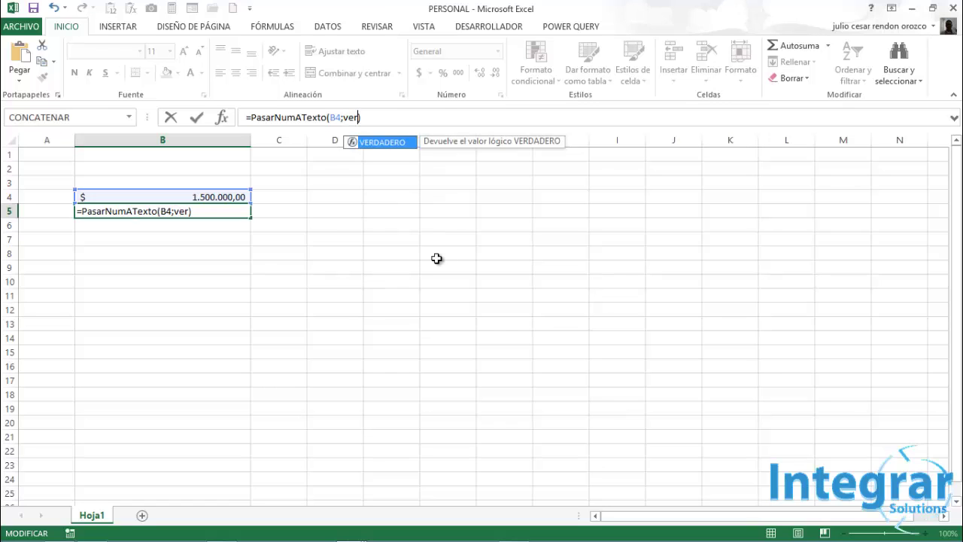
pyautogui.write('dadero')
pyautogui.press('Return')
pyautogui.press('Up')
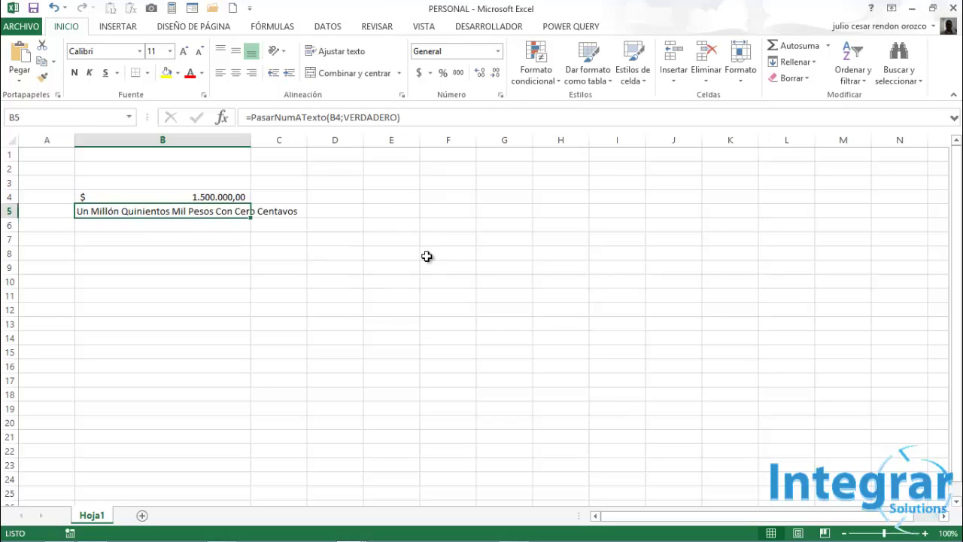
pyautogui.doubleClick(250, 139)
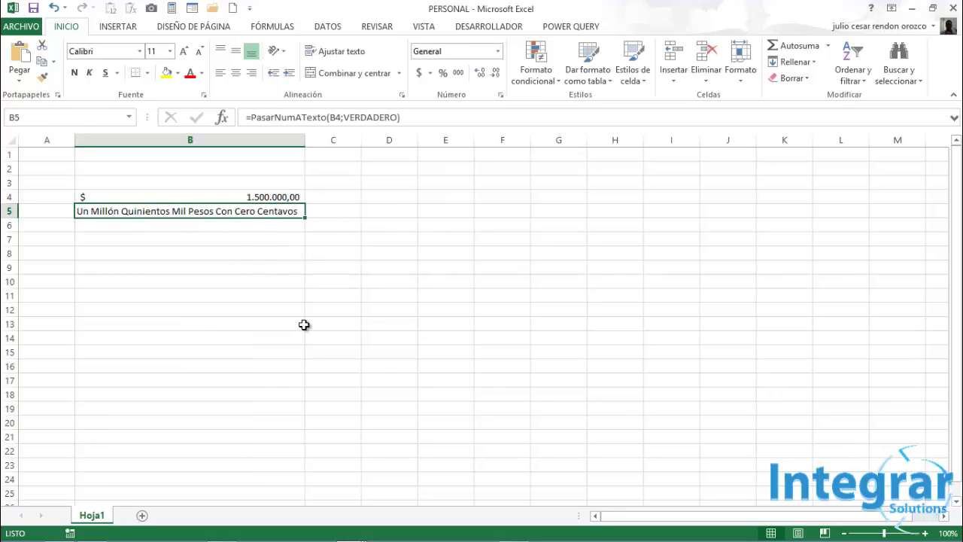